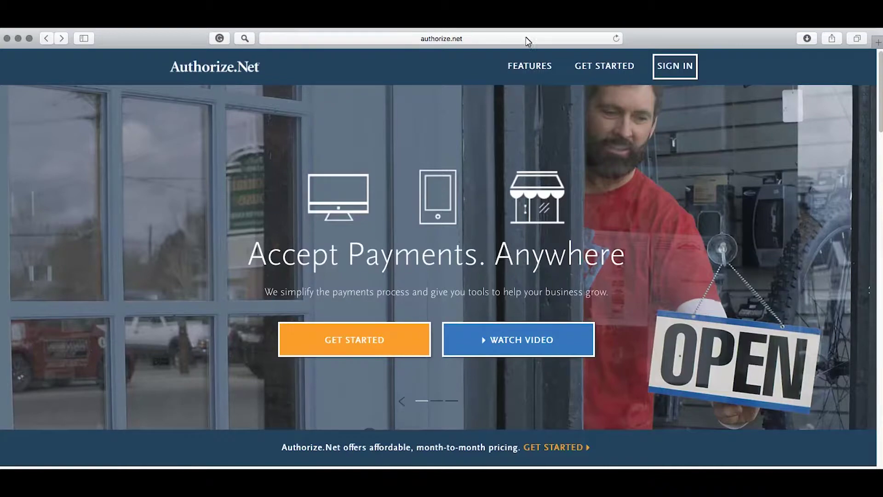
# Log into the Authorize.Net sandbox merchant account and open the Invoicing tool
pyautogui.click(675, 66)
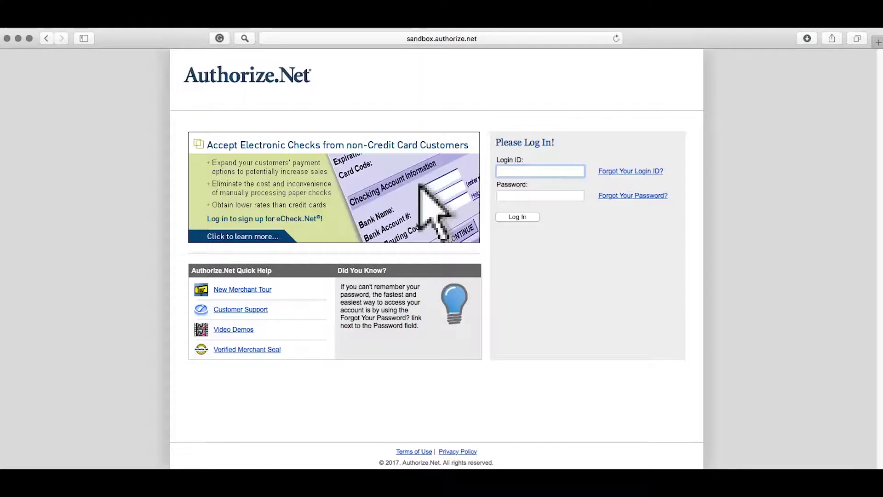
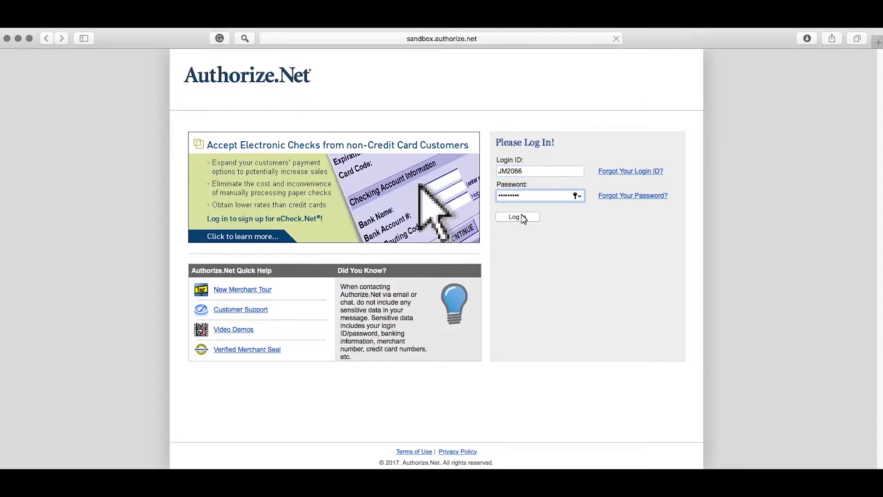
pyautogui.click(518, 216)
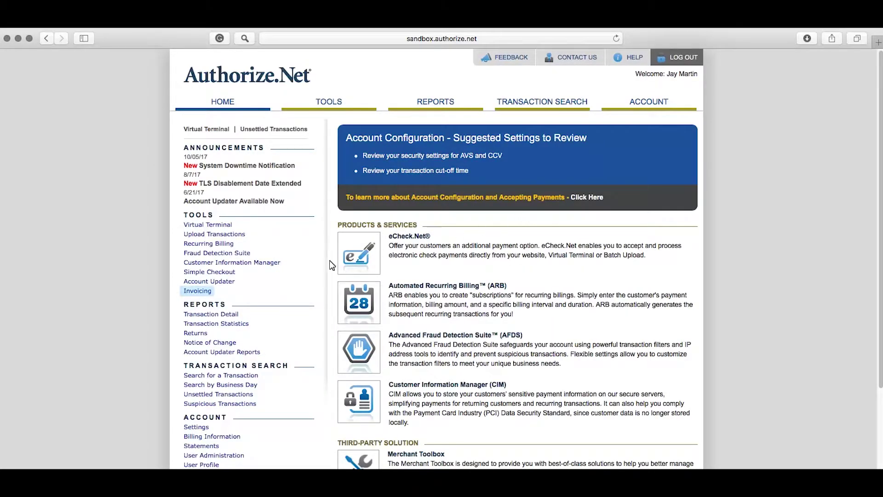
pyautogui.click(197, 290)
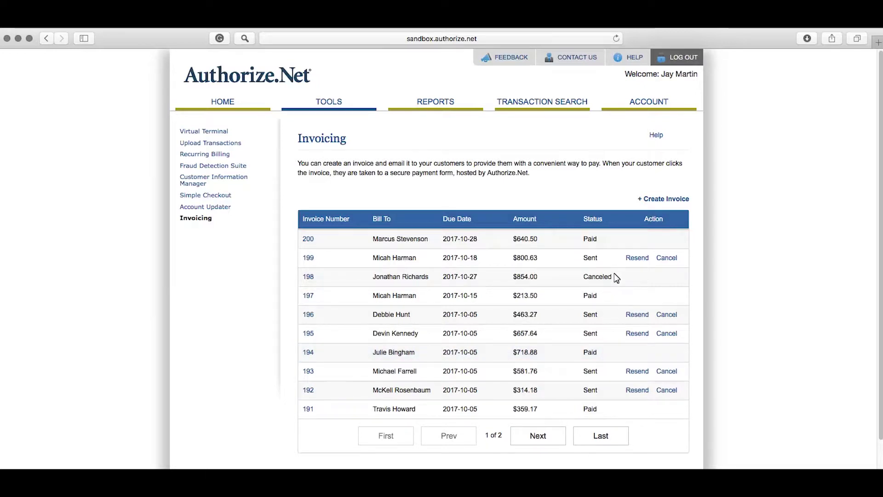
pyautogui.click(658, 201)
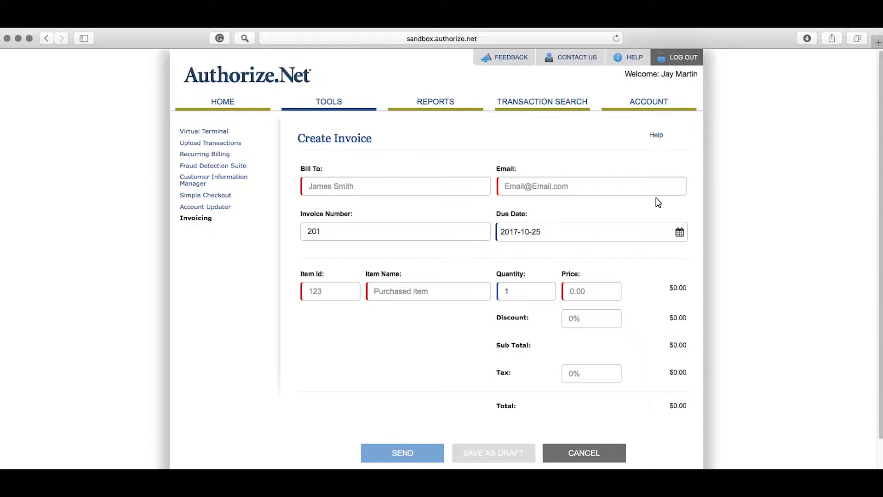
pyautogui.click(368, 188)
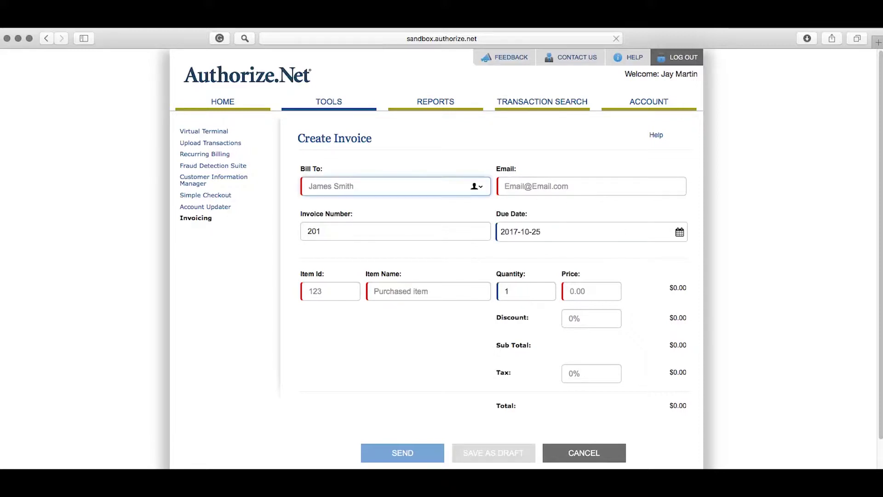
pyautogui.press('Tab')
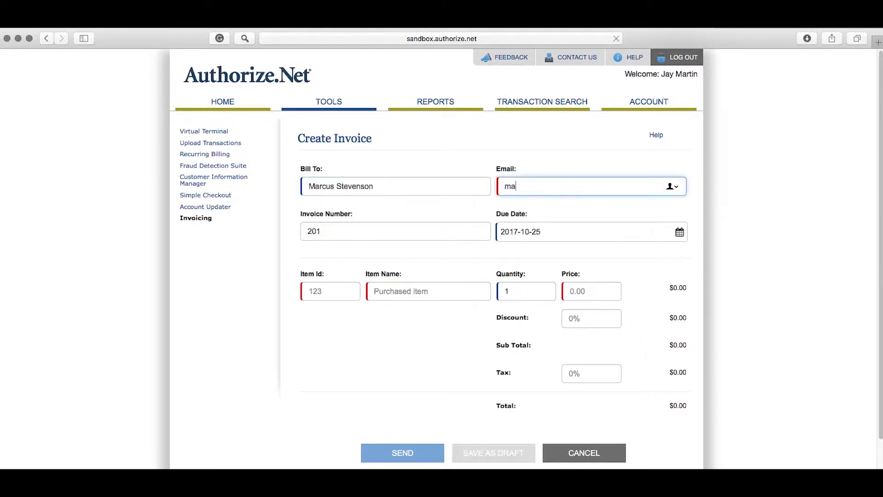
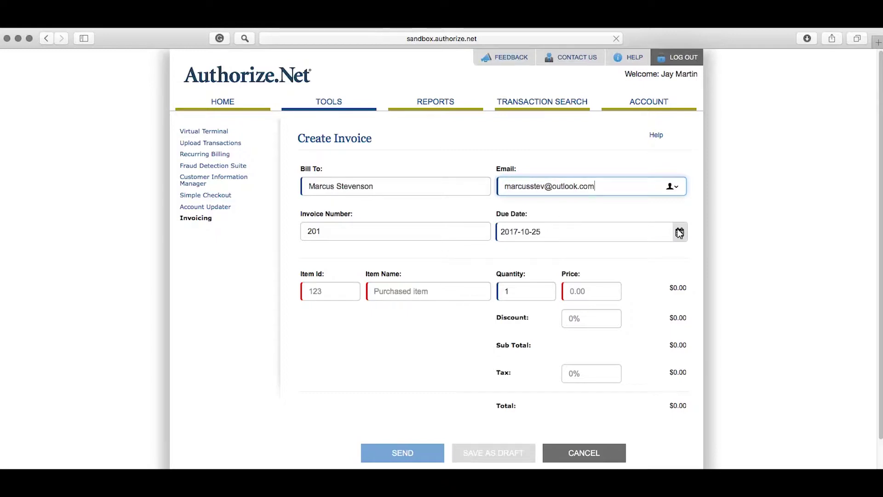
pyautogui.click(679, 232)
pyautogui.click(655, 257)
pyautogui.click(627, 333)
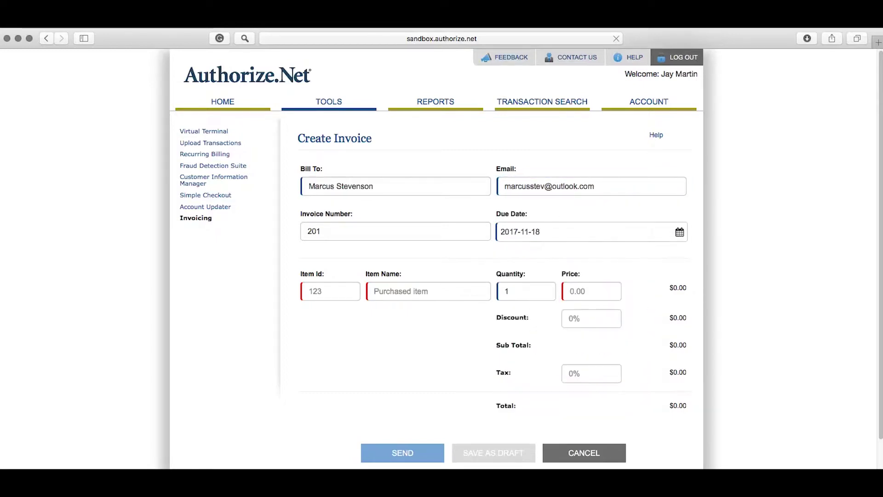
pyautogui.doubleClick(315, 231)
# Add item 1869, rose garden and koi pond, quantity 8 at $75, no discount, 6.85% tax
pyautogui.click(330, 291)
pyautogui.write('1869')
pyautogui.press('Tab')
pyautogui.write('ro')
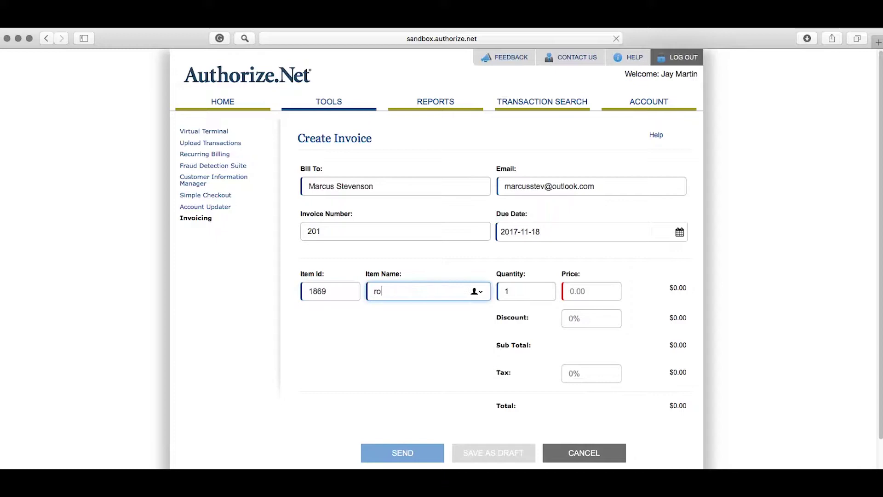
pyautogui.write('se garden and koi pond')
pyautogui.press('Tab')
pyautogui.write('8')
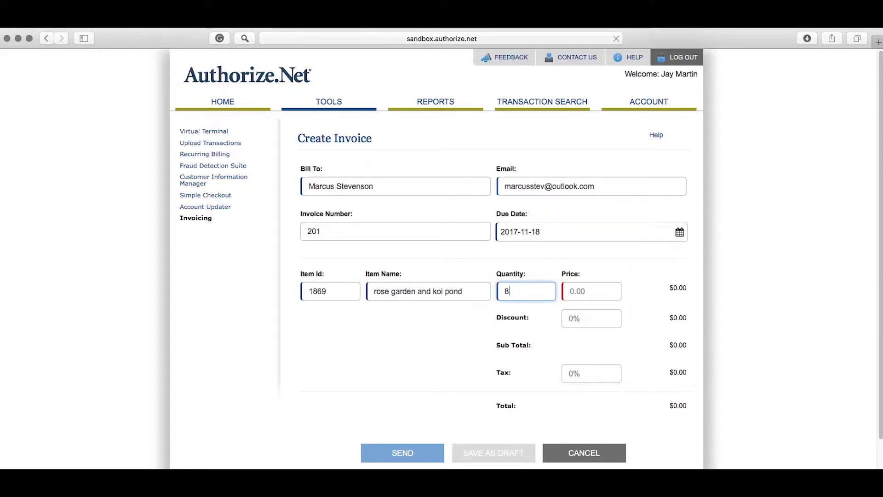
pyautogui.press('Tab')
pyautogui.write('75')
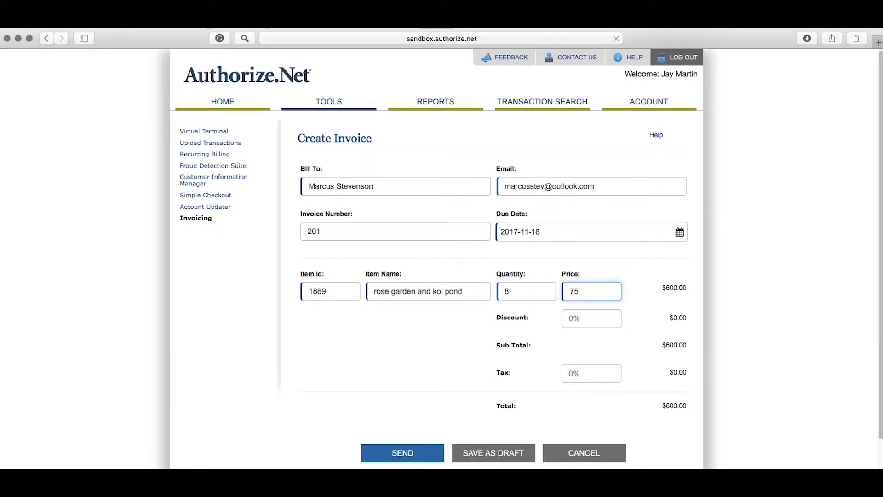
pyautogui.press('Tab')
pyautogui.click(571, 374)
pyautogui.write('6.85')
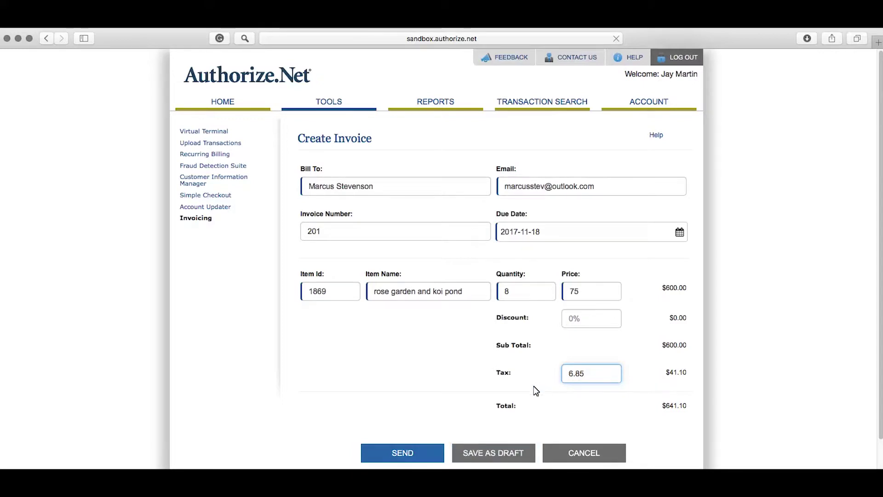
pyautogui.click(398, 449)
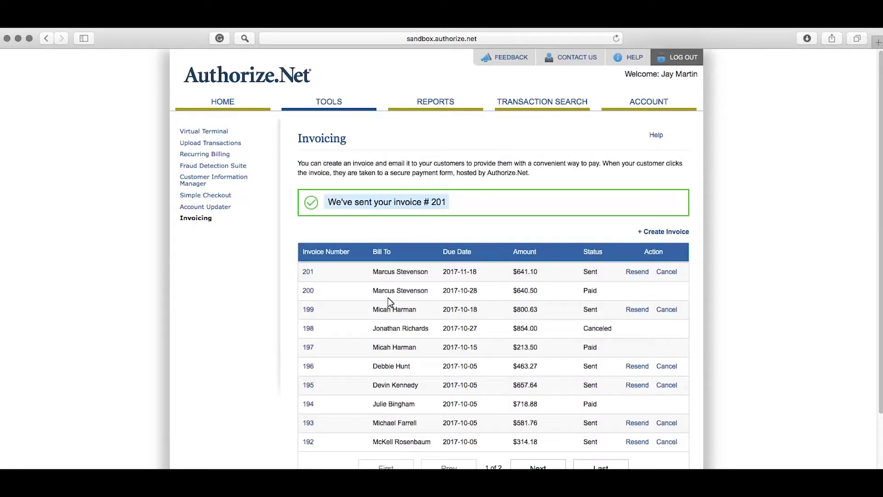
pyautogui.click(383, 215)
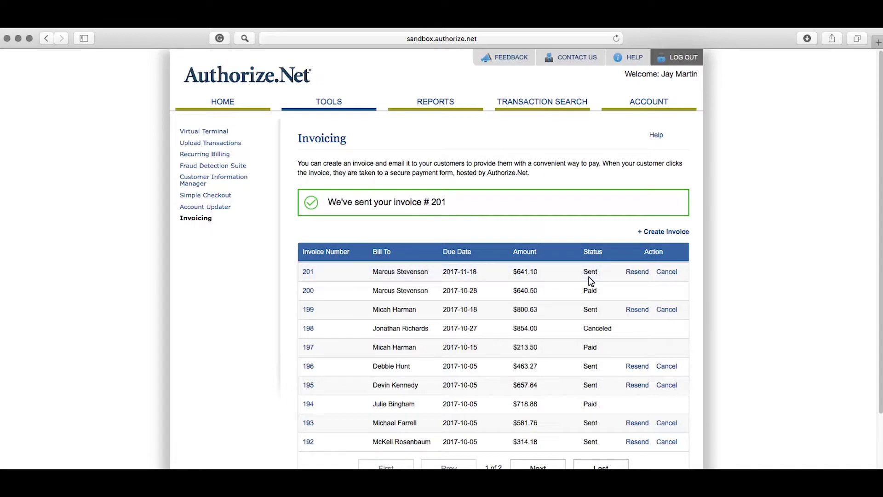
pyautogui.click(637, 271)
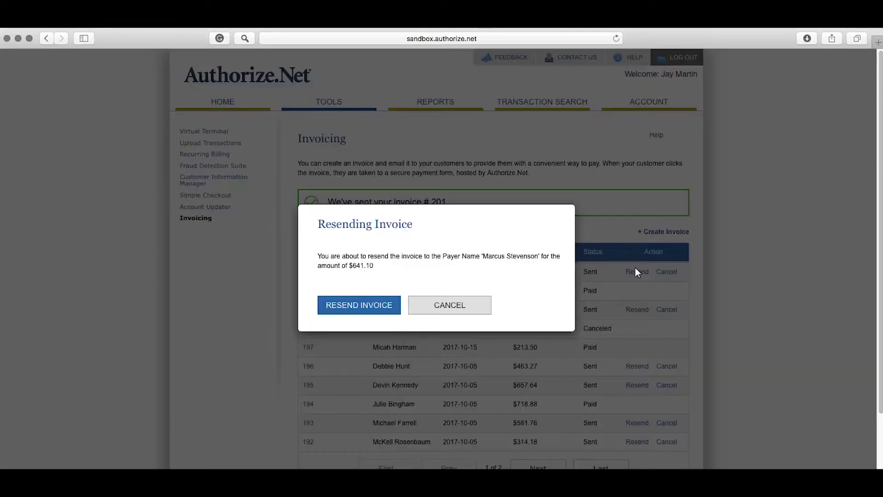
pyautogui.click(358, 304)
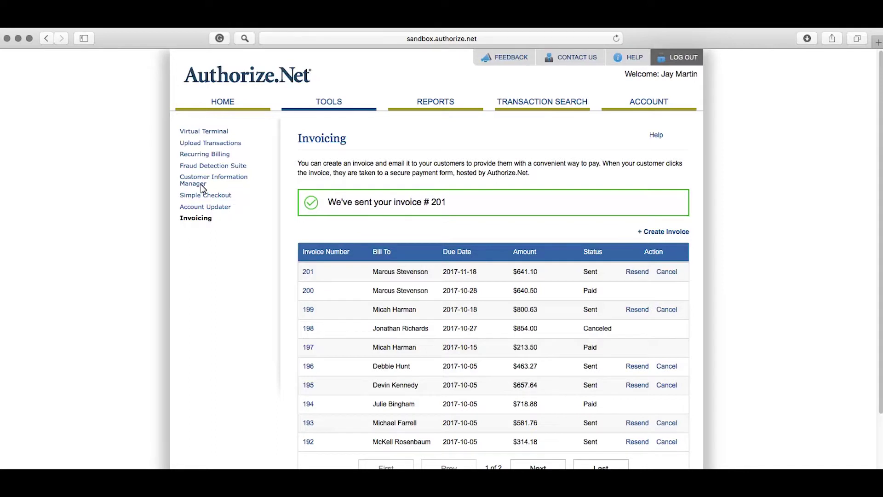
# Open the invoice email in Outlook and go to its $641.10 payment page
pyautogui.click(8, 40)
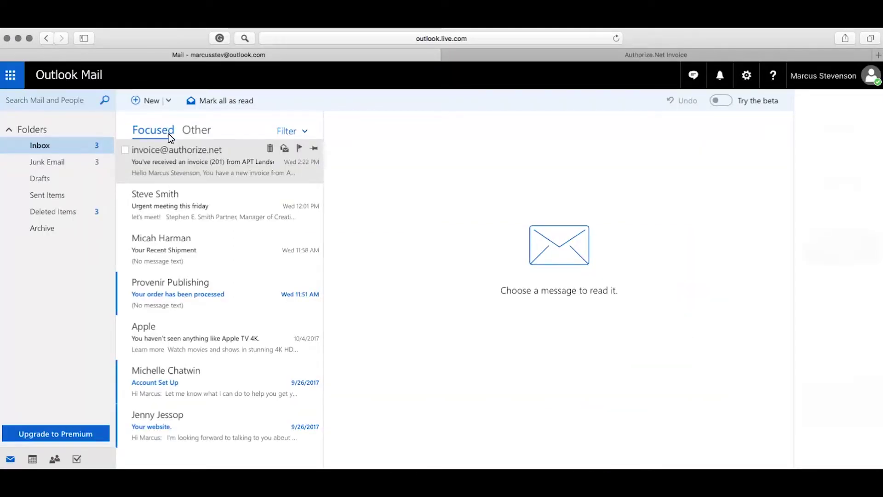
pyautogui.click(209, 158)
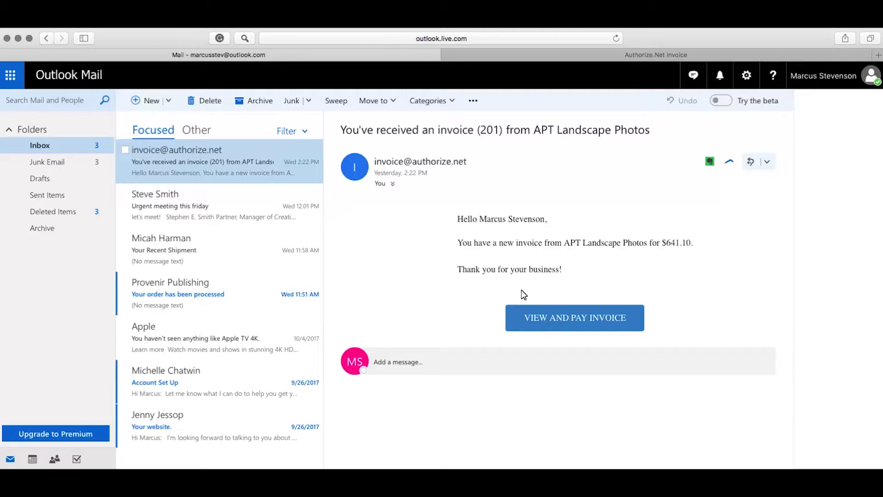
pyautogui.click(570, 316)
pyautogui.scroll(-5, 441, 249)
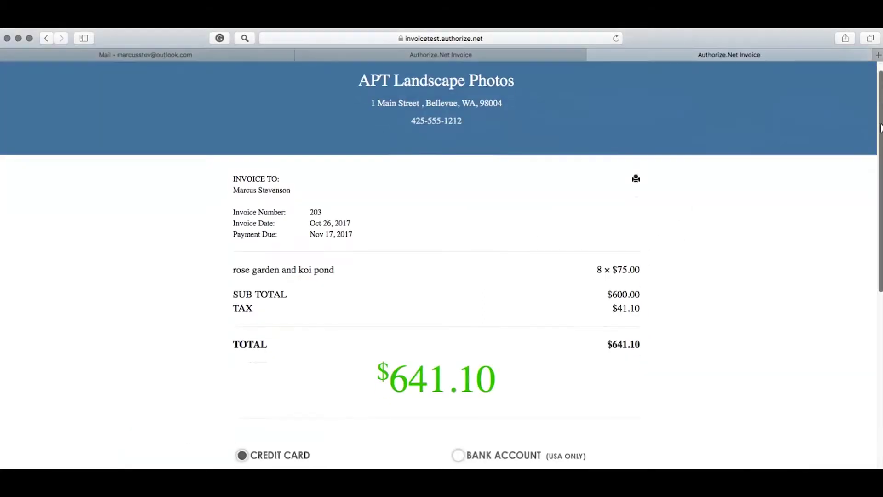
pyautogui.moveTo(881, 202); pyautogui.dragTo(880, 392)
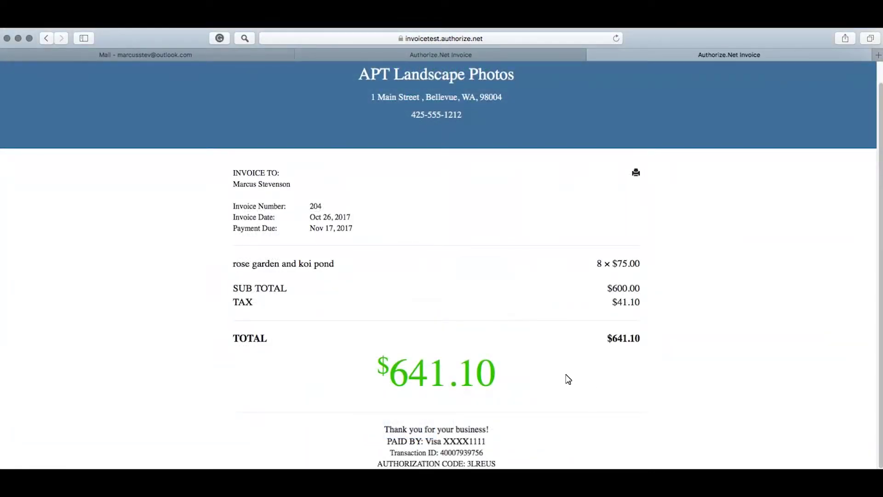
# Close the paid invoice window to return to the Invoicing list showing invoice 201 Paid
pyautogui.click(9, 39)
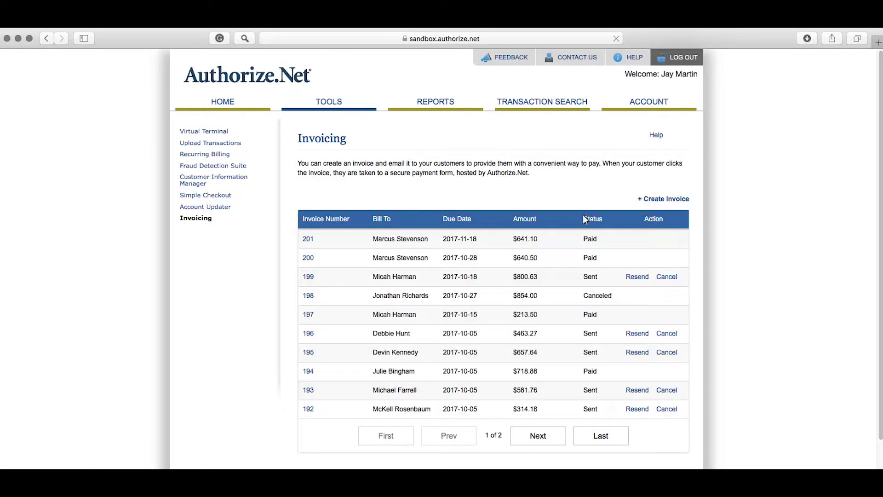
# Search transactions from the 25-Oct-2017 19:55:45 eCommerce settlement date
pyautogui.click(556, 101)
pyautogui.scroll(-3, 482, 275)
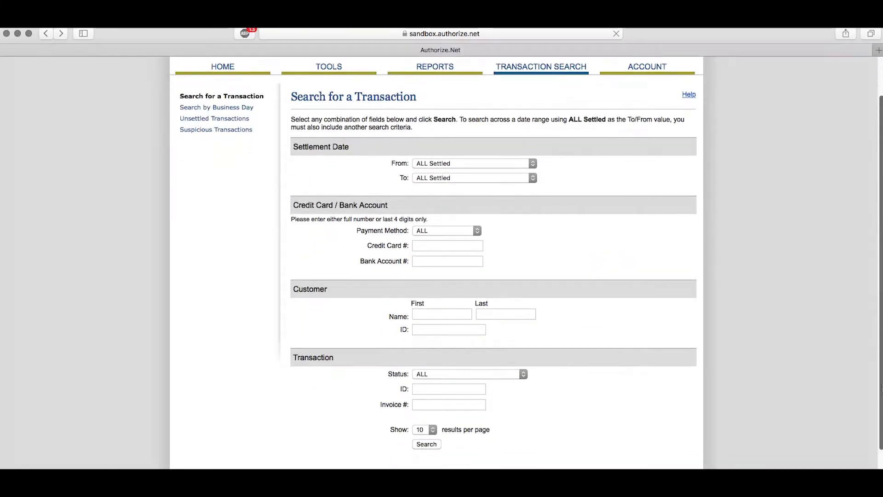
pyautogui.click(532, 136)
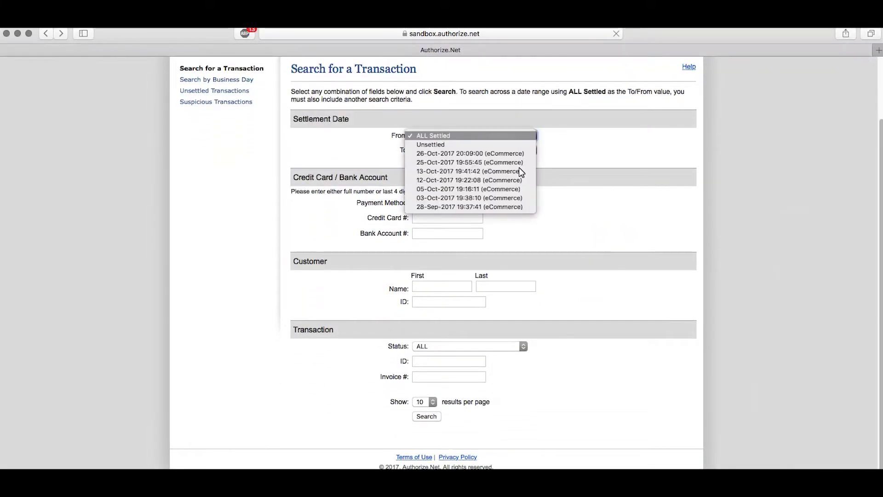
pyautogui.click(483, 162)
pyautogui.click(426, 416)
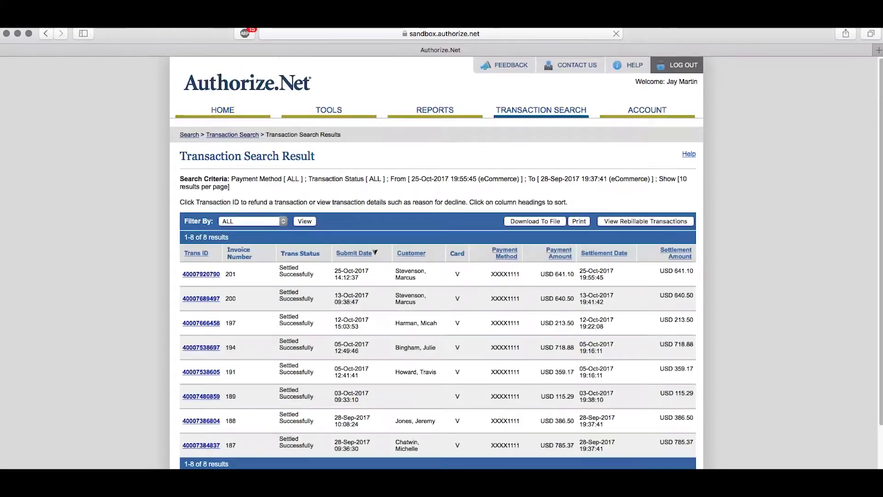